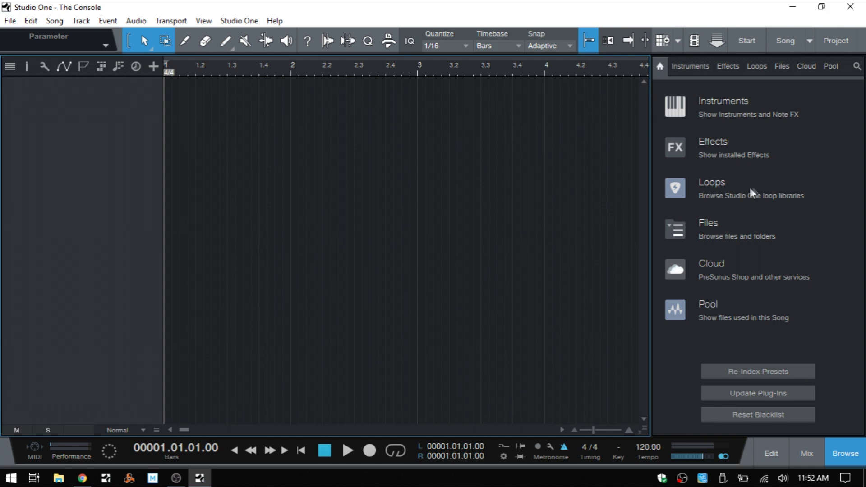
# Switch the Browser to the Loops tab, listing instrument folders from Atmo to other.
pyautogui.click(675, 188)
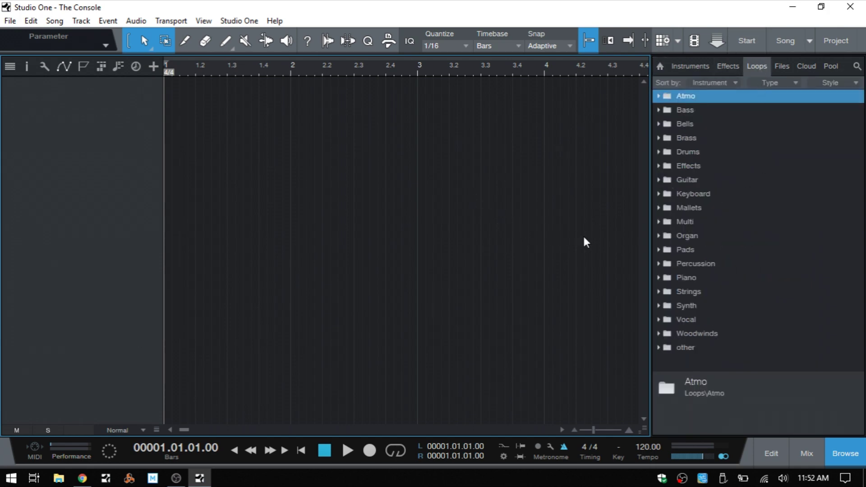
# Expand Bass > Audio Files with Electropop, Minimal and Rock, and preview '120 12 F Licker D break 3'.
pyautogui.click(659, 110)
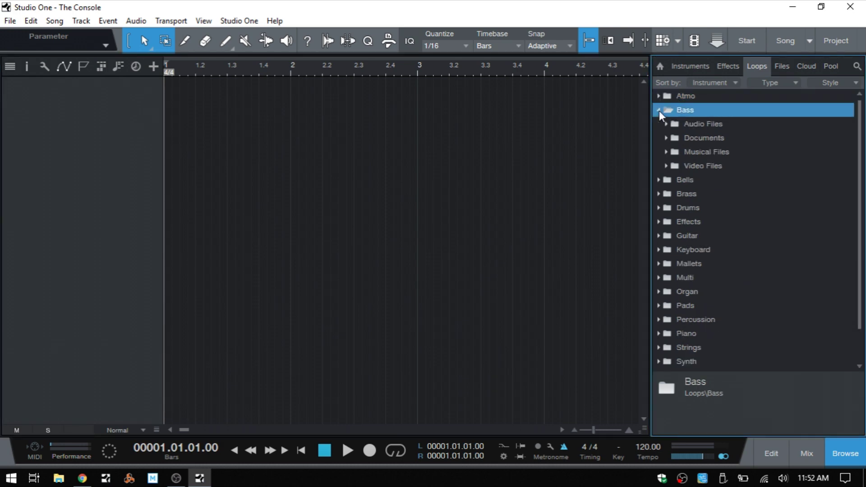
pyautogui.click(681, 121)
pyautogui.click(682, 208)
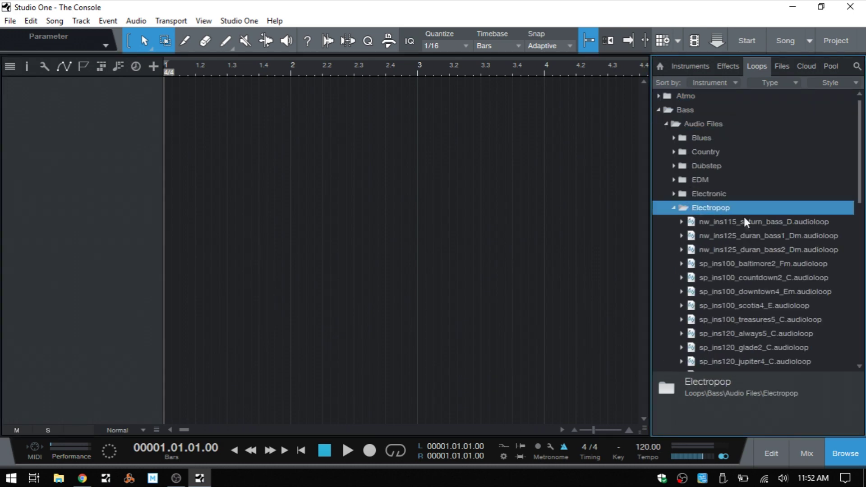
pyautogui.scroll(-2, 711, 271)
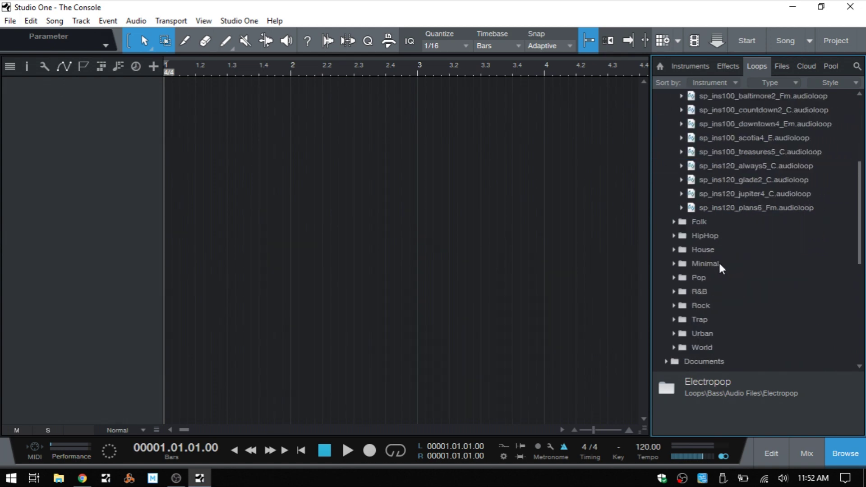
pyautogui.click(687, 263)
pyautogui.scroll(-2, 744, 251)
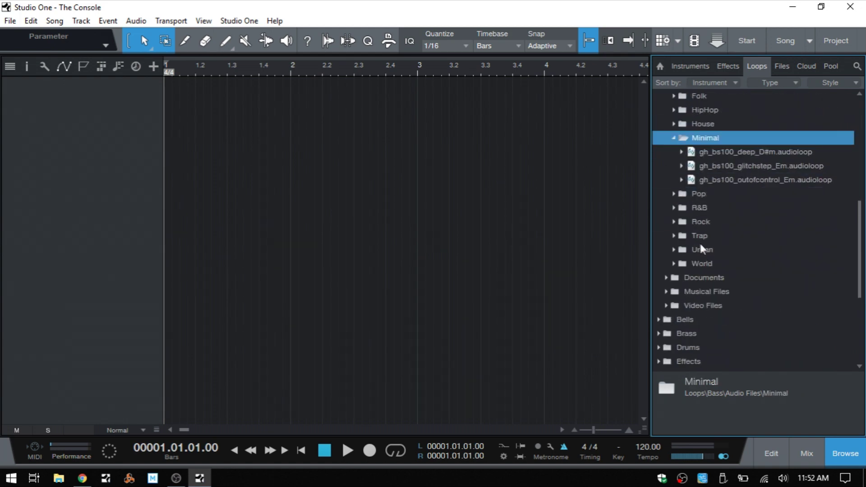
pyautogui.click(689, 221)
pyautogui.scroll(-4, 721, 261)
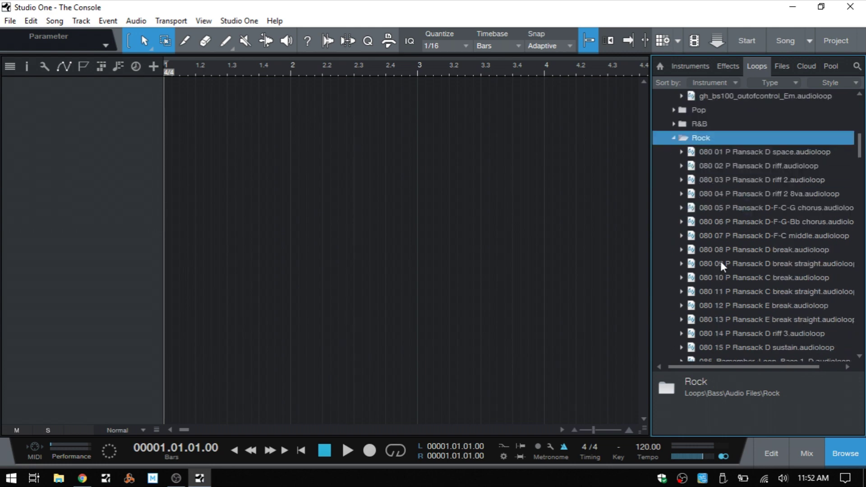
pyautogui.scroll(-5, 721, 262)
pyautogui.scroll(-5, 721, 258)
pyautogui.scroll(-5, 721, 258)
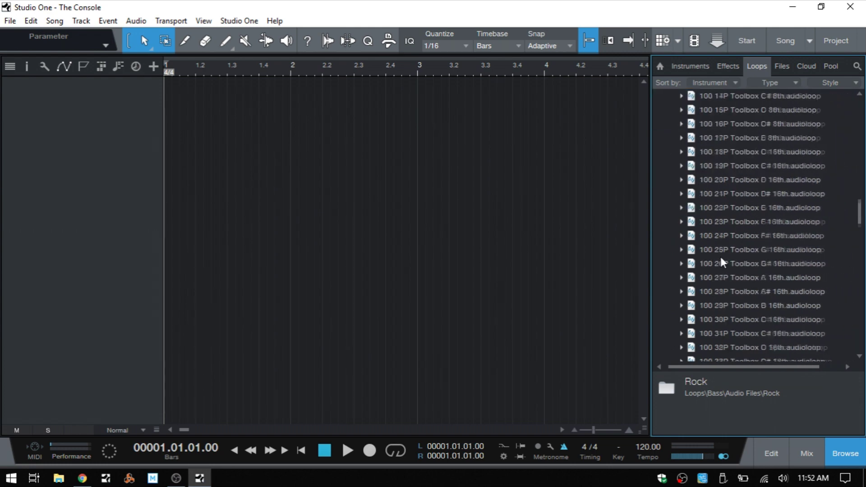
pyautogui.scroll(-4, 720, 256)
pyautogui.scroll(-5, 720, 254)
pyautogui.scroll(-5, 719, 253)
pyautogui.scroll(-5, 719, 252)
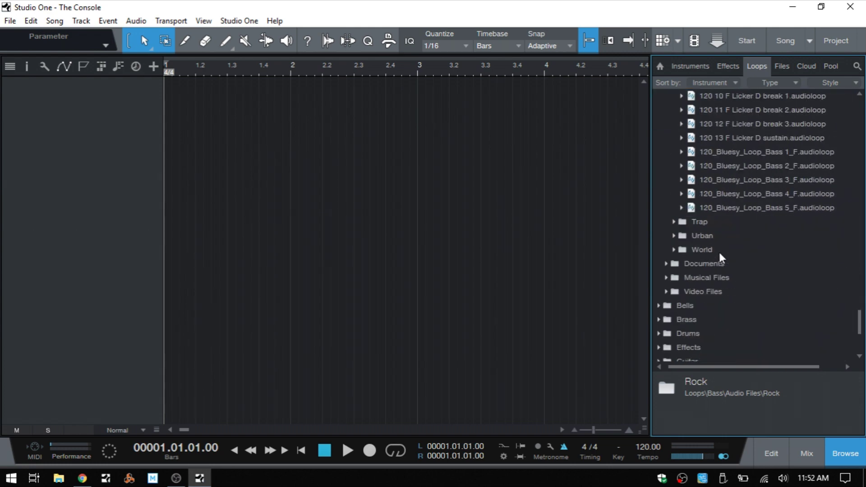
pyautogui.scroll(-2, 719, 253)
pyautogui.scroll(4, 719, 252)
pyautogui.click(717, 249)
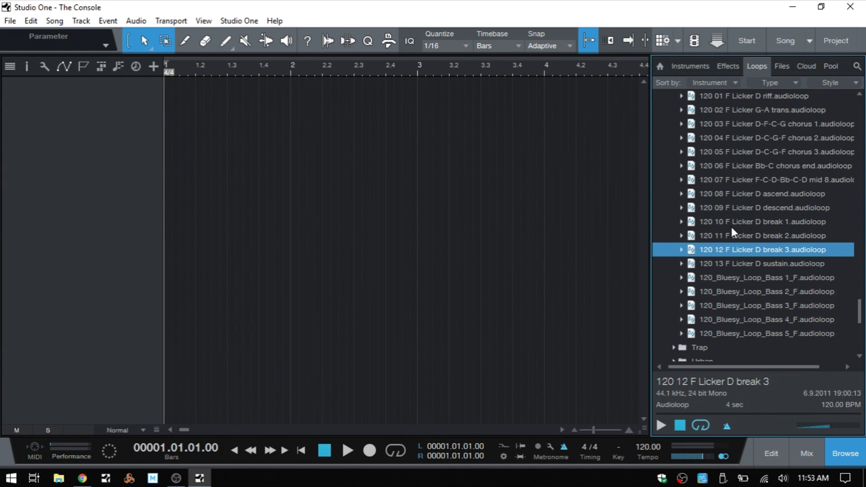
# Audition the Rock Licker break, Bluesy and Licker chorus bass loops with the arrow keys.
pyautogui.press('Up')
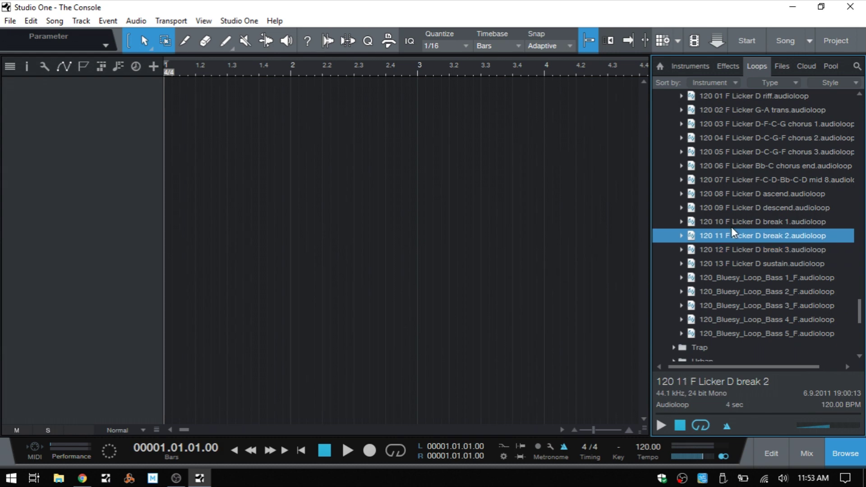
pyautogui.press('Up')
pyautogui.press('Up')
pyautogui.press('Up')
pyautogui.press('Up')
pyautogui.press('Up')
pyautogui.press('Up')
pyautogui.press('Down')
pyautogui.press('Down')
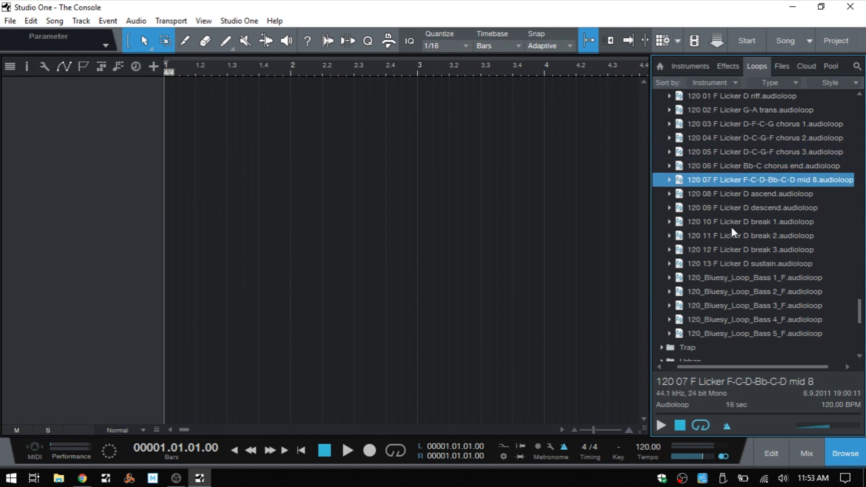
pyautogui.press('Down')
pyautogui.press('Down')
pyautogui.press('Down')
pyautogui.press('Down')
pyautogui.press('Down')
pyautogui.press('Down')
pyautogui.press('Down')
pyautogui.press('Down')
pyautogui.press('Up')
pyautogui.press('Up')
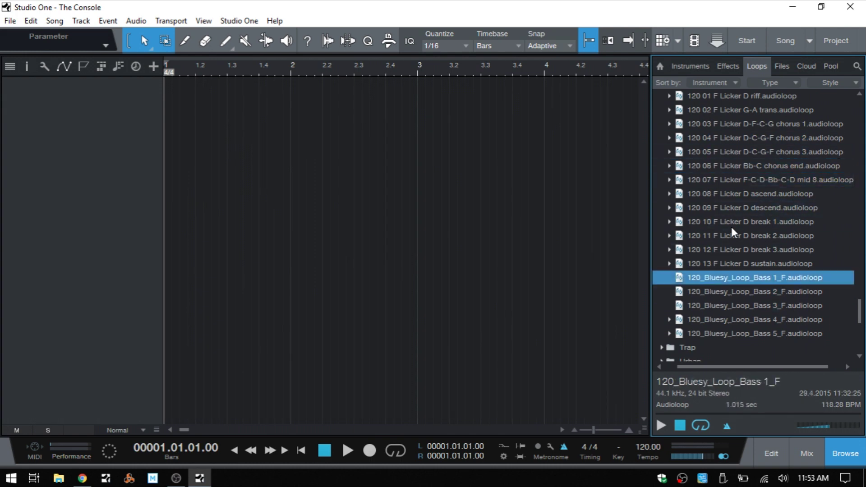
pyautogui.press('Up')
pyautogui.press('Up')
pyautogui.press('Up')
pyautogui.press('Up')
pyautogui.press('Up')
pyautogui.press('Up')
pyautogui.press('Up')
pyautogui.press('Up')
pyautogui.press('Up')
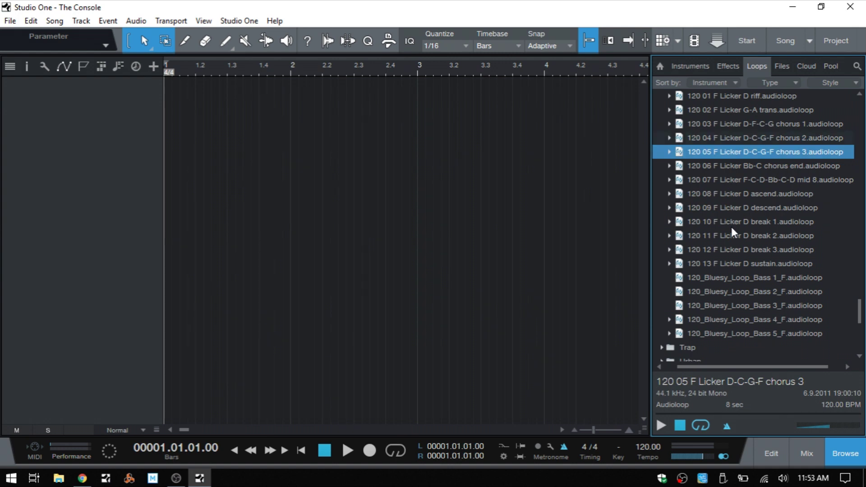
# Preview an Arena bass loop, then collapse the Rock folder.
pyautogui.press('Up')
pyautogui.press('Up')
pyautogui.press('Up')
pyautogui.press('Up')
pyautogui.press('Up')
pyautogui.press('Up')
pyautogui.press('Up')
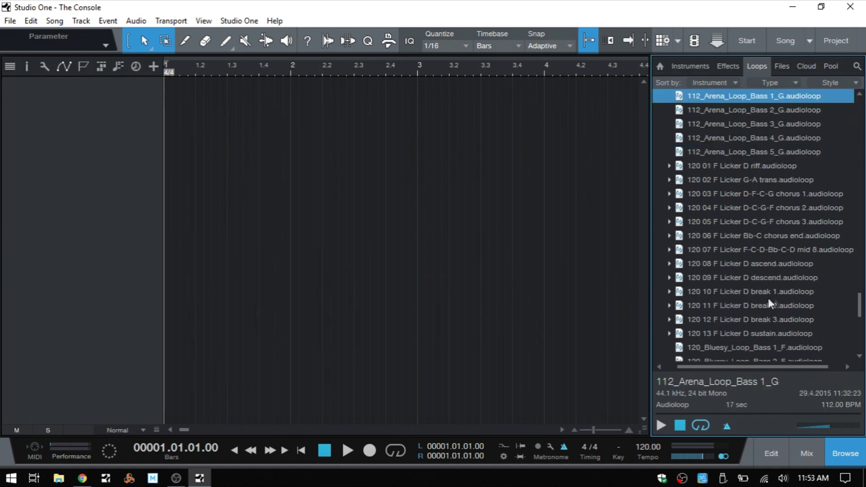
pyautogui.moveTo(859, 307)
pyautogui.mouseDown()
pyautogui.moveTo(859, 116)
pyautogui.moveTo(858, 284)
pyautogui.mouseUp()
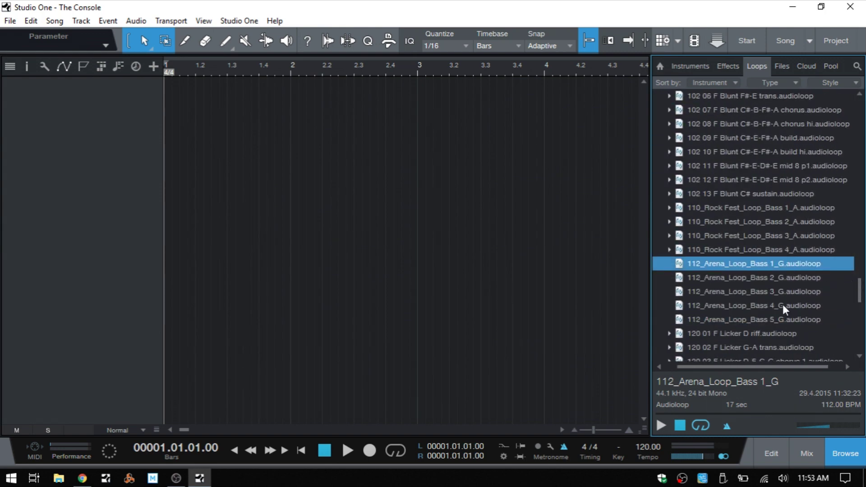
pyautogui.press('Left')
pyautogui.press('Left')
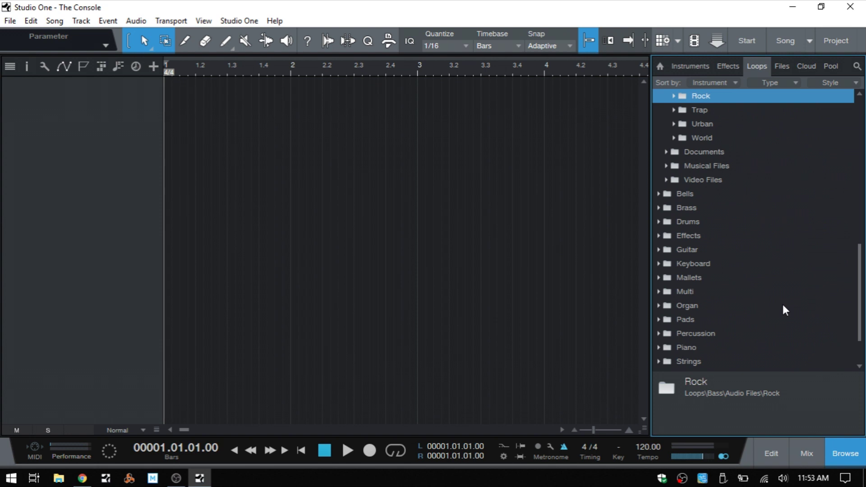
pyautogui.press('Left')
pyautogui.press('Left')
pyautogui.press('Left')
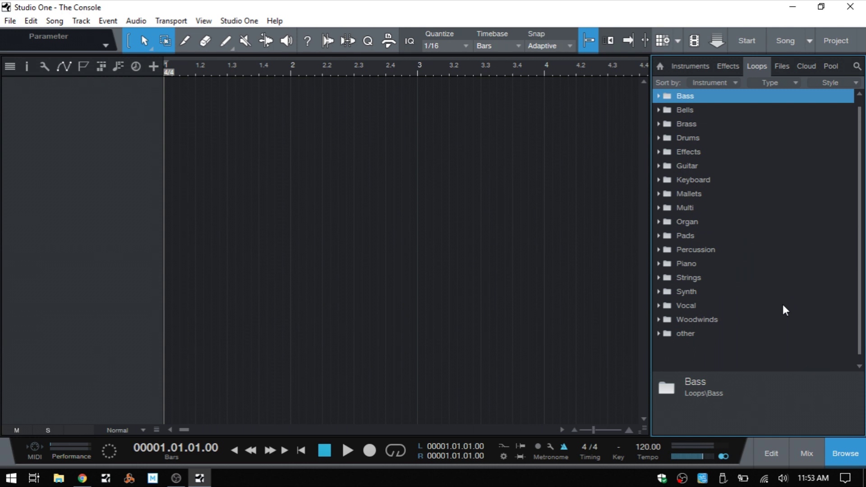
# Expand Guitar > Audio Files > Blues to list the blues guitar loops.
pyautogui.press('Down')
pyautogui.press('Down')
pyautogui.press('Down')
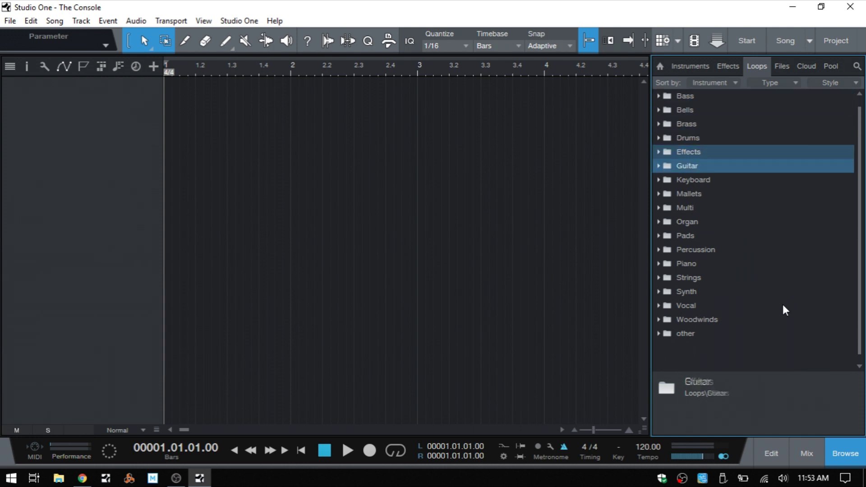
pyautogui.press('Down')
pyautogui.press('Down')
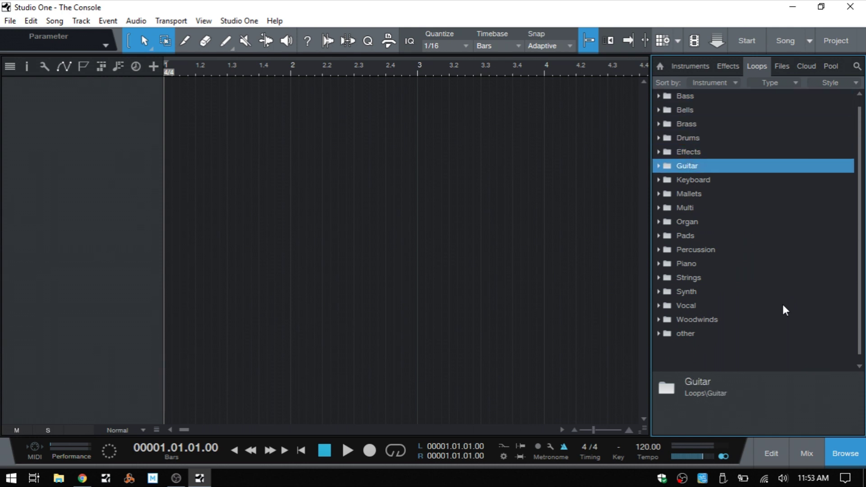
pyautogui.press('Right')
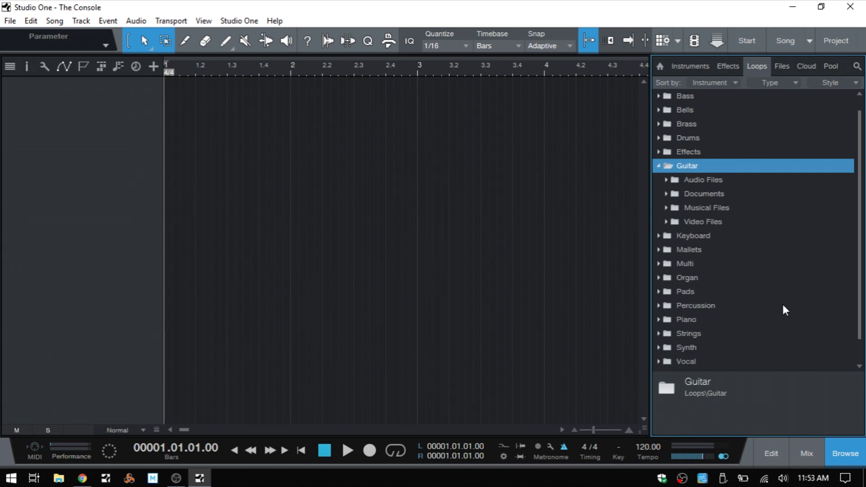
pyautogui.press('Down')
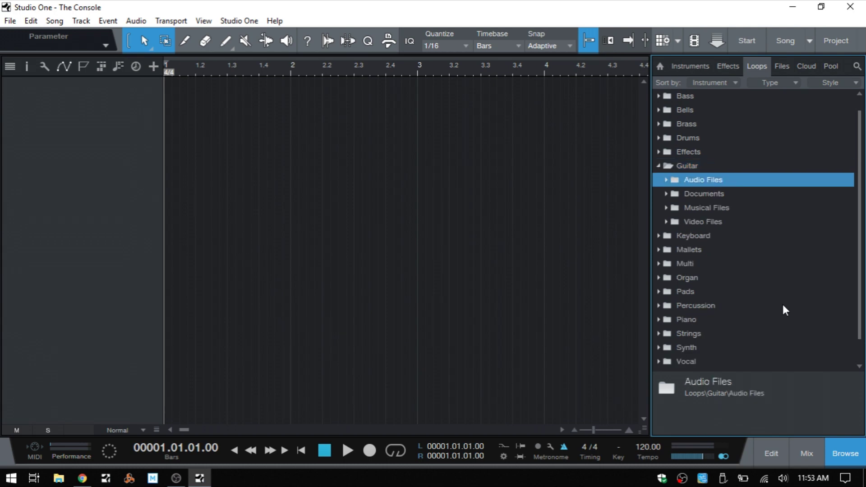
pyautogui.press('Right')
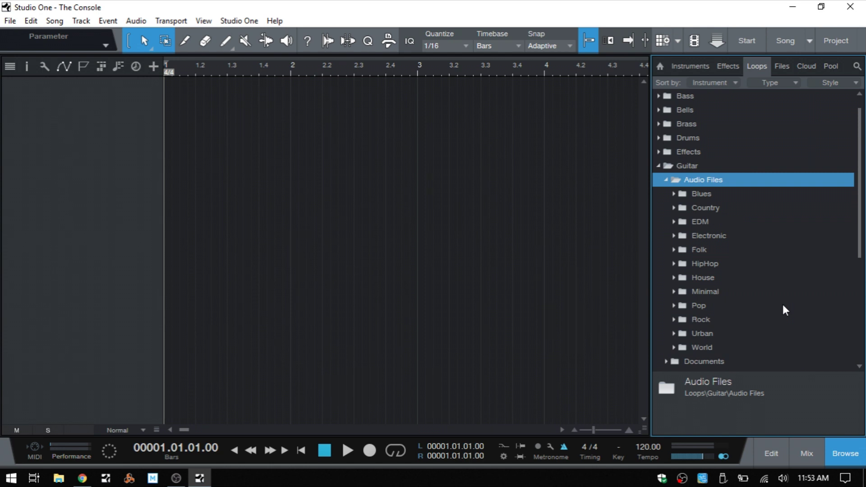
pyautogui.press('Down')
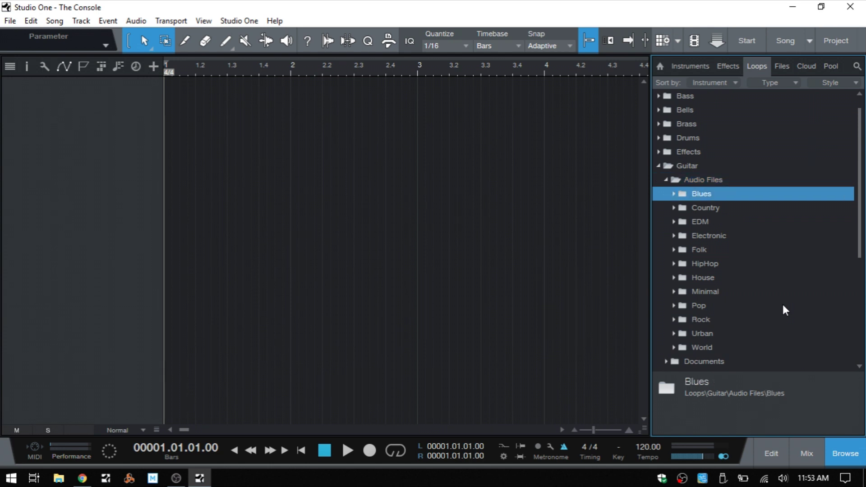
pyautogui.press('Right')
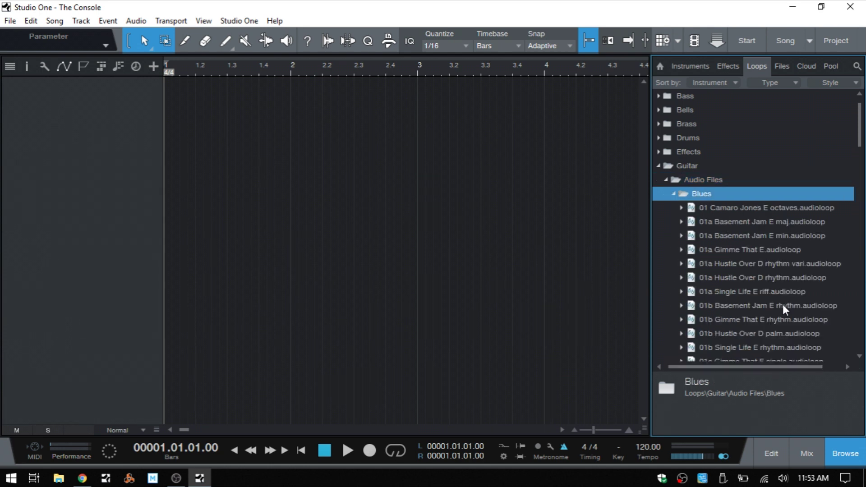
# Preview the Hustle Over D rhythm and Gimme That E single loops, then collapse Blues.
pyautogui.press('Down')
pyautogui.press('Down')
pyautogui.press('Down')
pyautogui.press('Down')
pyautogui.press('Down')
pyautogui.press('Down')
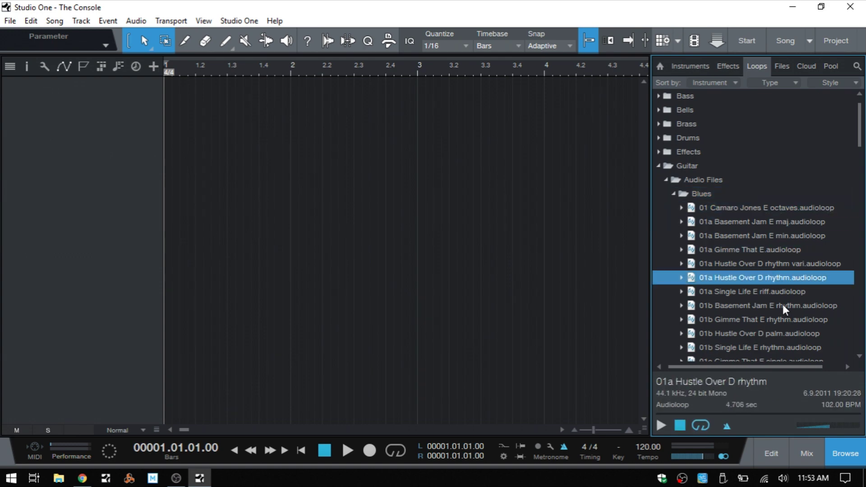
pyautogui.press('Down')
pyautogui.press('Down')
pyautogui.press('Down')
pyautogui.press('Down')
pyautogui.press('Down')
pyautogui.press('Down')
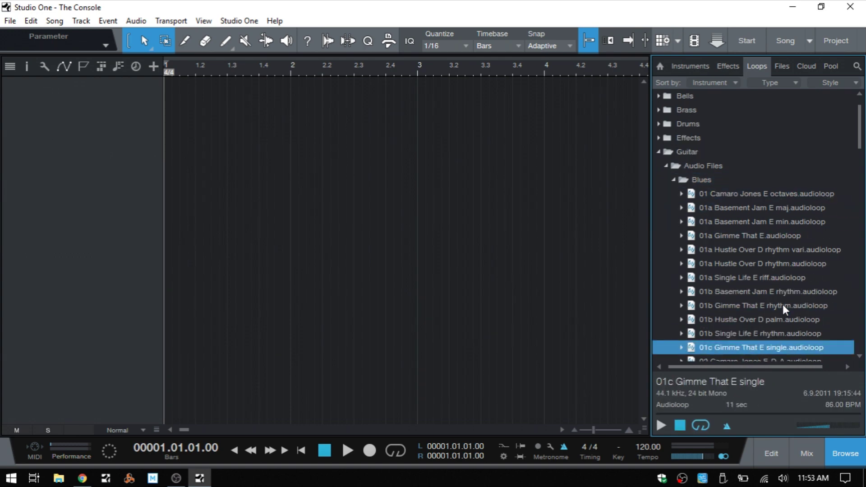
pyautogui.press('Left')
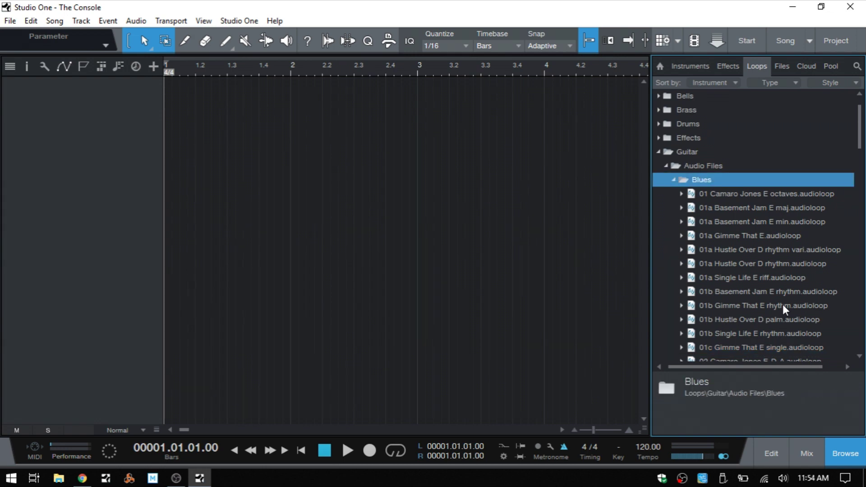
pyautogui.press('Left')
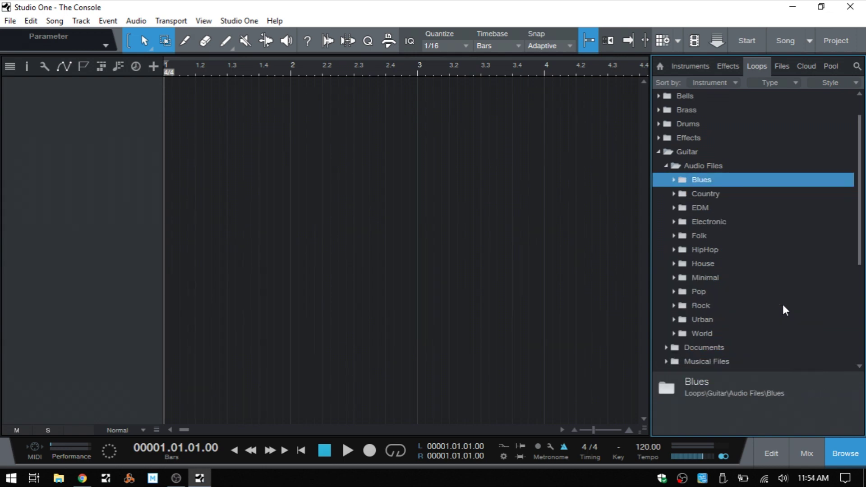
# Collapse the Guitar folders and move down to the Organ folder.
pyautogui.press('Left')
pyautogui.press('Left')
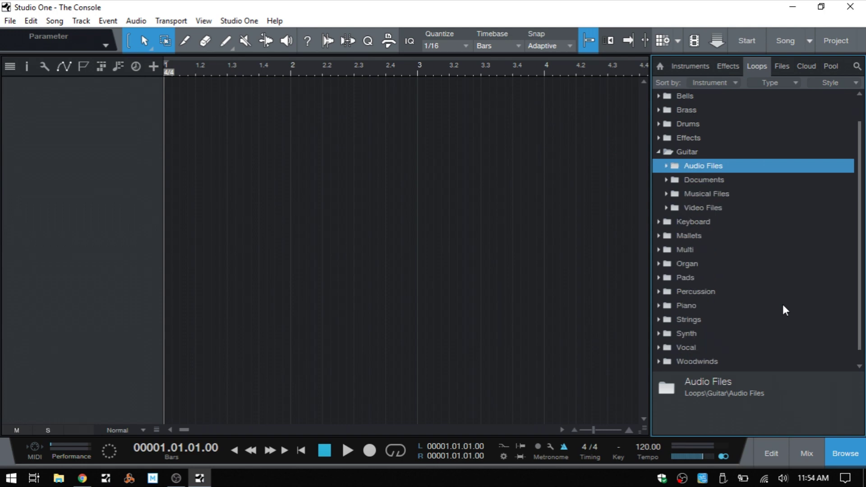
pyautogui.press('Left')
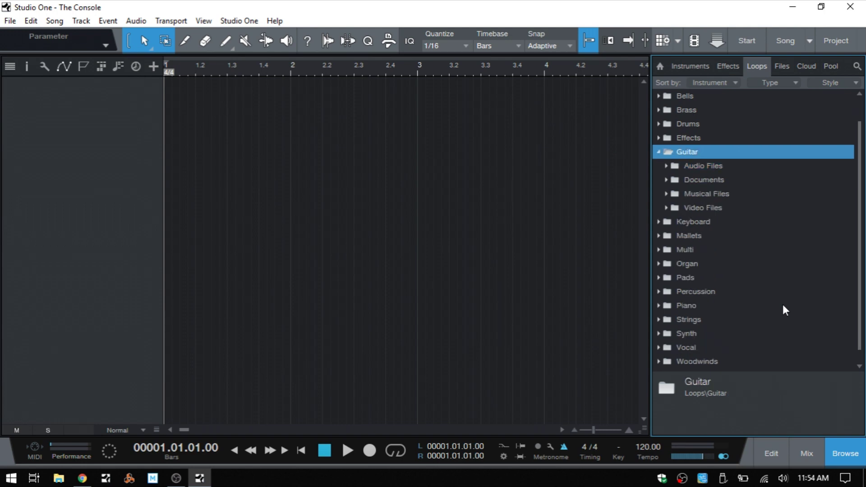
pyautogui.press('Left')
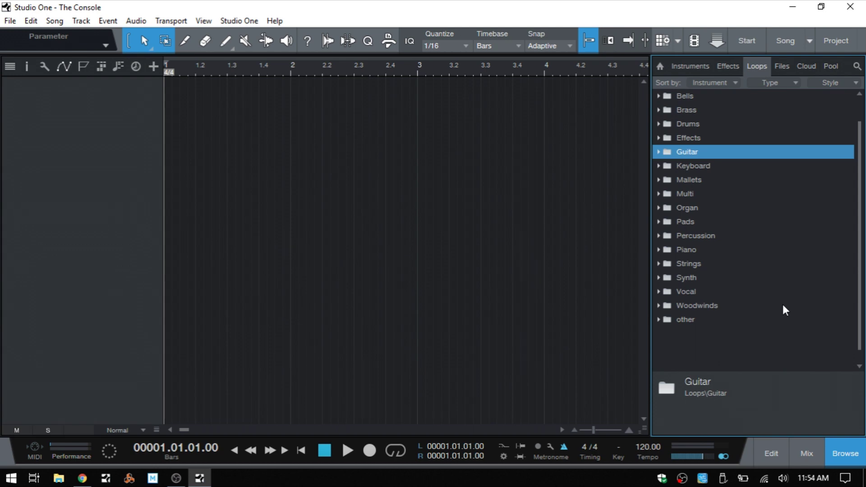
pyautogui.press('Up')
pyautogui.press('Up')
pyautogui.press('Up')
pyautogui.press('Down')
pyautogui.press('Down')
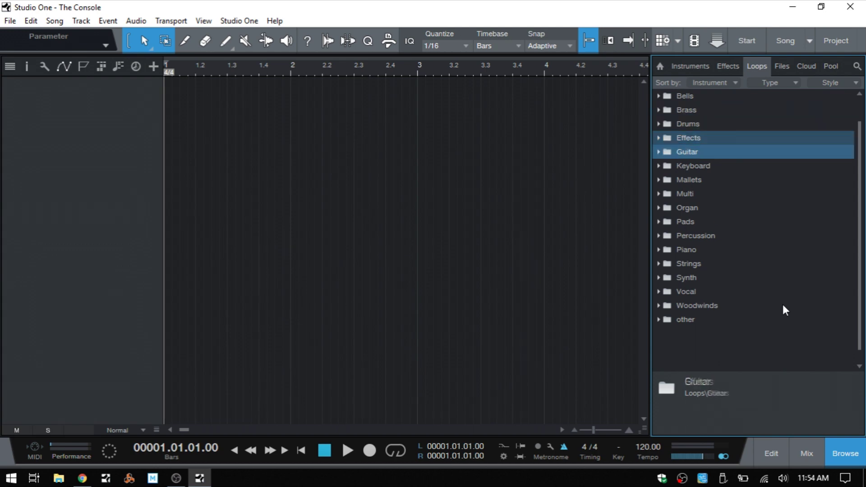
pyautogui.press('Down')
pyautogui.press('Down')
pyautogui.press('Down')
pyautogui.press('Down')
pyautogui.press('Down')
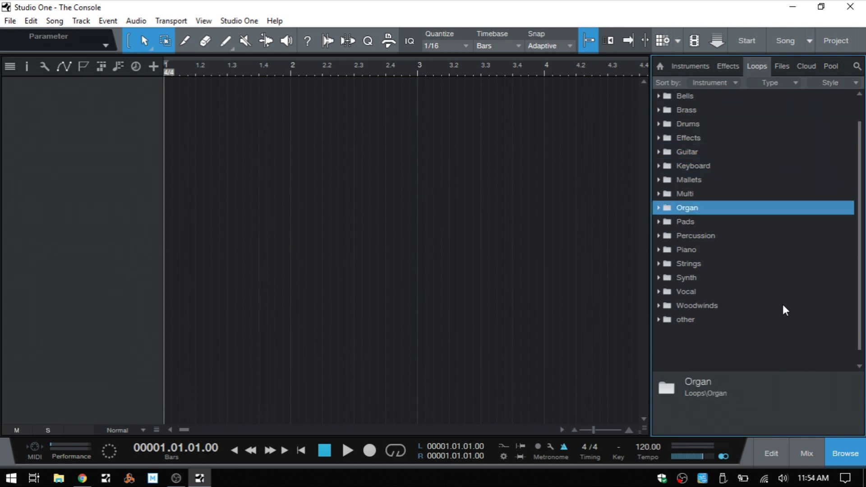
# Expand Organ > Audio Files > Blues to list the organ blues loops.
pyautogui.press('Right')
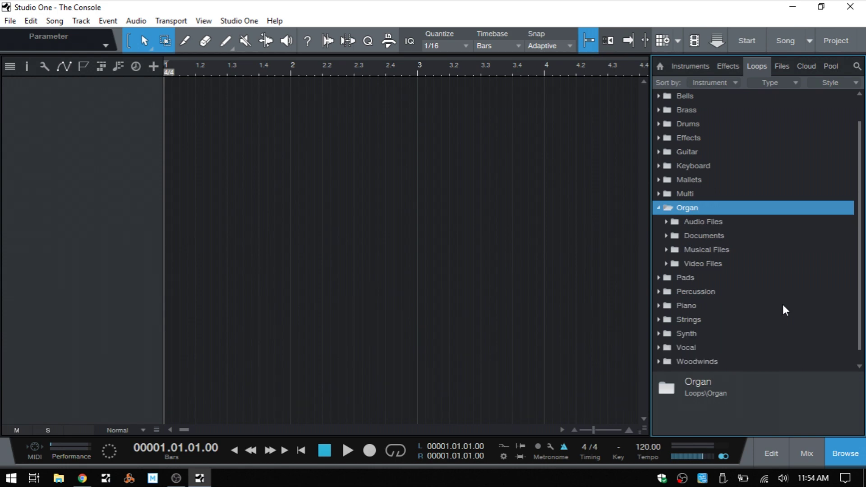
pyautogui.press('Down')
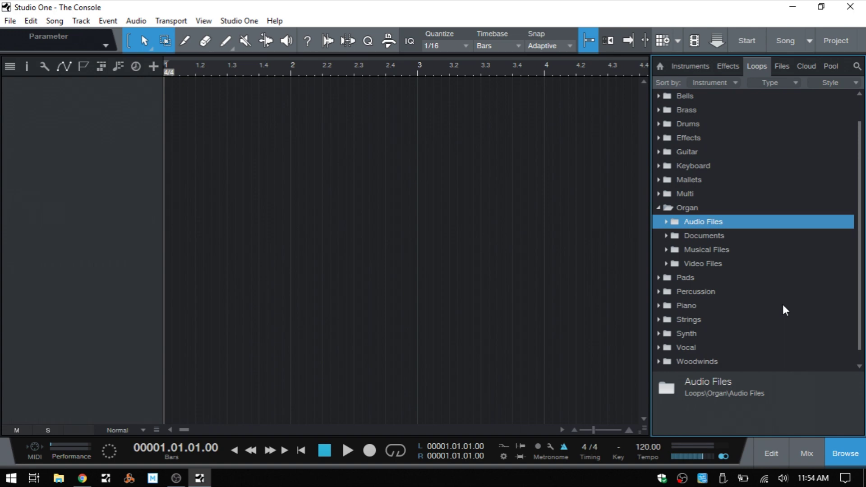
pyautogui.press('Right')
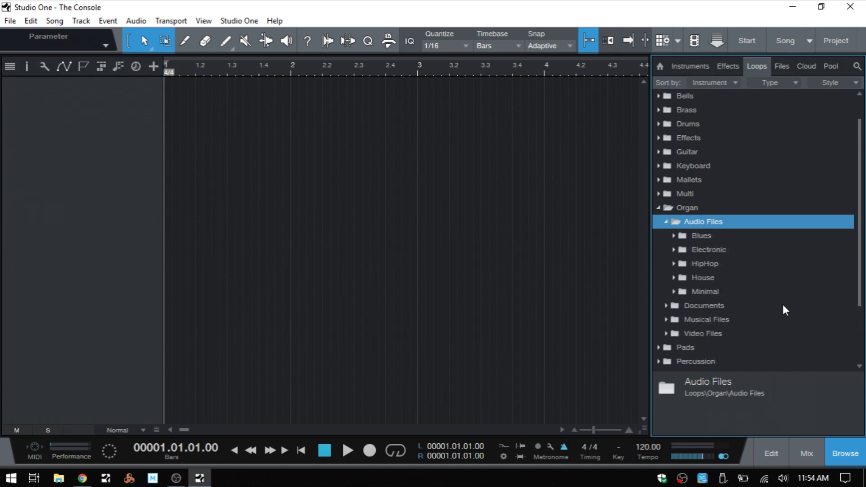
pyautogui.press('Down')
pyautogui.press('Right')
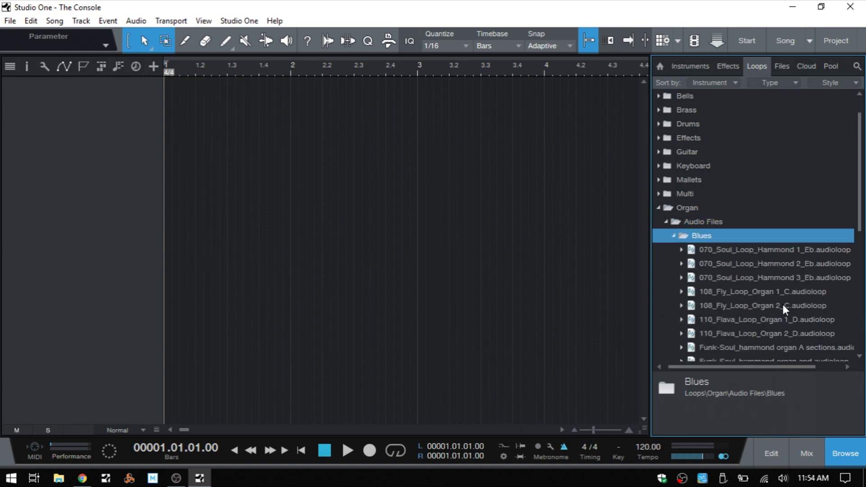
# Preview the '110 Flava Loop Organ 2 D' organ loop.
pyautogui.press('Down')
pyautogui.press('Down')
pyautogui.press('Down')
pyautogui.press('Down')
pyautogui.press('Down')
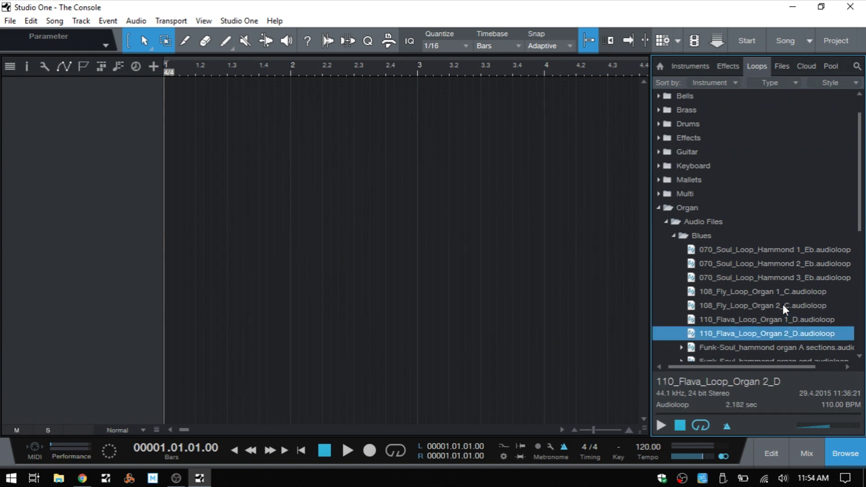
pyautogui.press('Left')
pyautogui.press('Left')
pyautogui.press('Left')
pyautogui.press('Left')
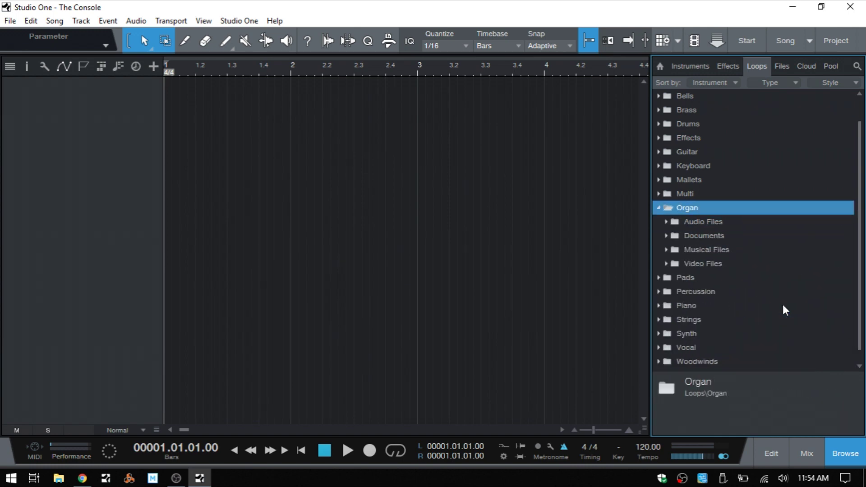
pyautogui.press('Left')
pyautogui.press('Left')
# Move back to the top of the instrument folders and show the Sounds and Samples files.
pyautogui.press('Up')
pyautogui.press('Up')
pyautogui.press('Up')
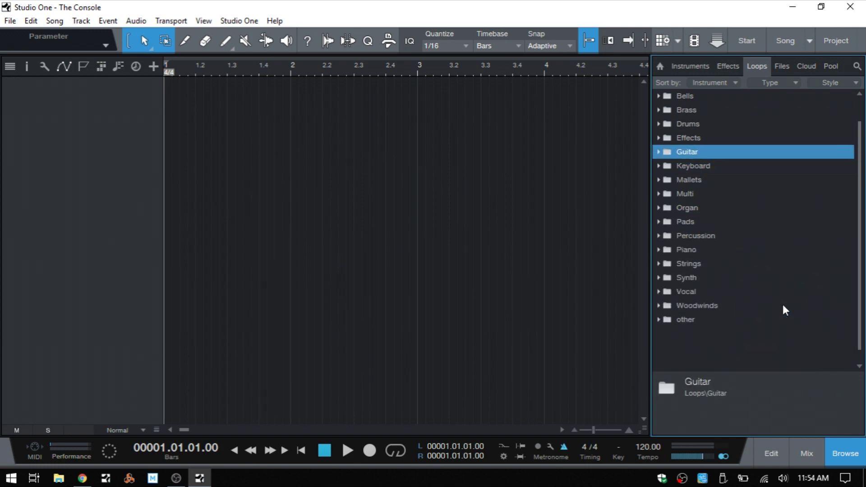
pyautogui.press('Up')
pyautogui.press('Up')
pyautogui.press('Up')
pyautogui.press('Up')
pyautogui.press('Up')
pyautogui.press('Up')
pyautogui.press('Up')
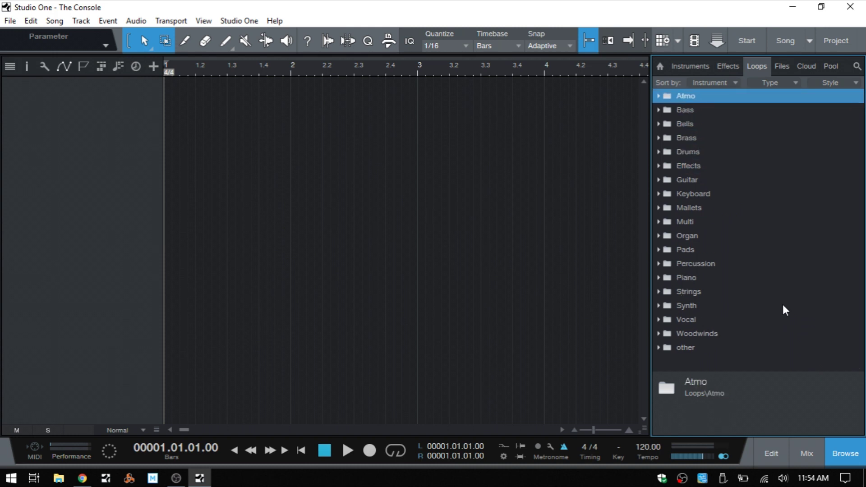
pyautogui.click(782, 66)
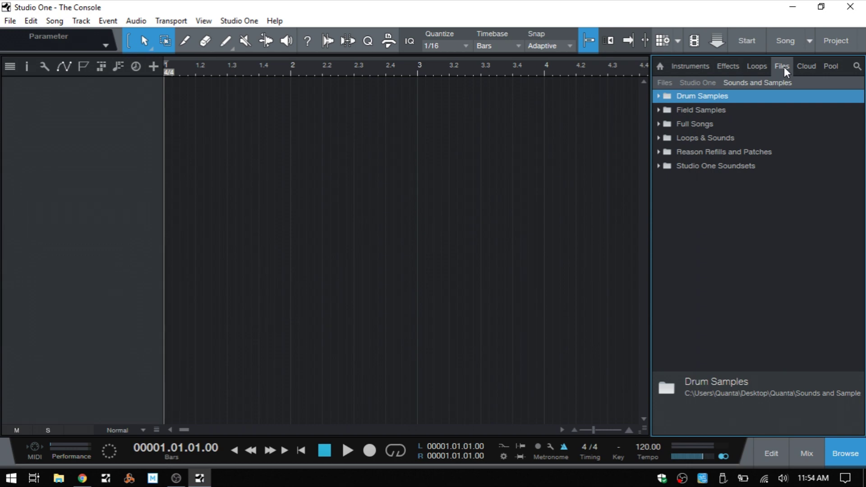
# Expand Field Samples > Instruments to list its samples.
pyautogui.press('Down')
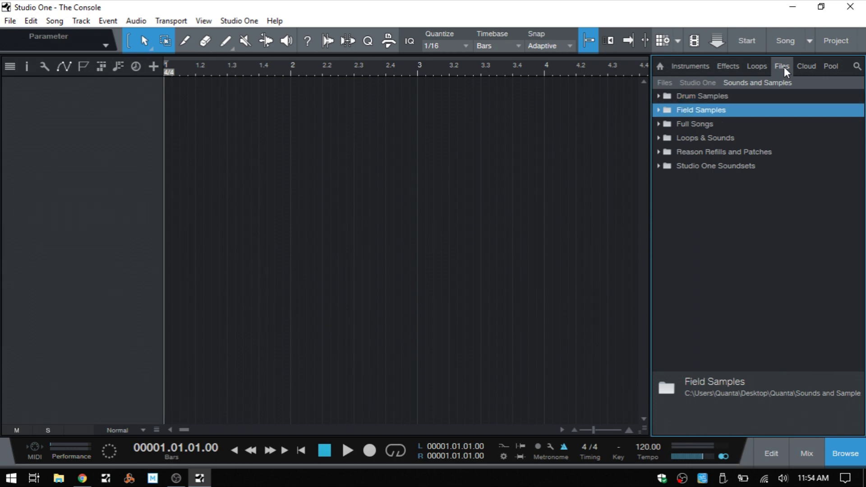
pyautogui.press('Right')
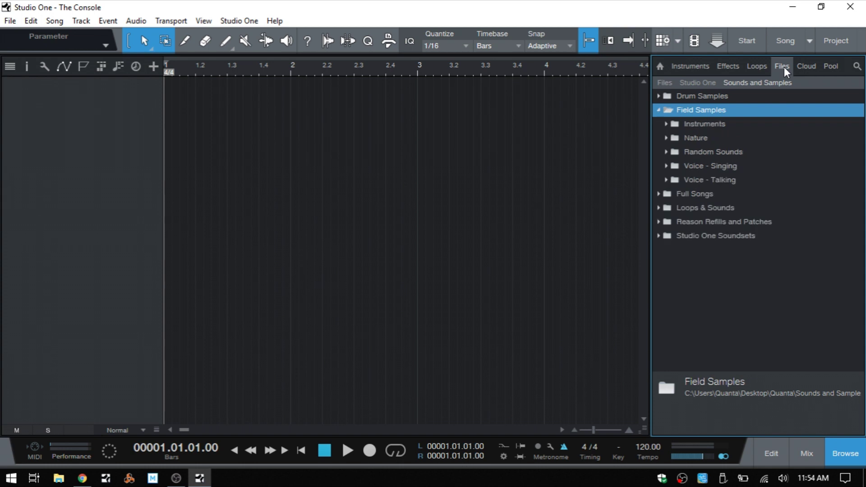
pyautogui.press('Down')
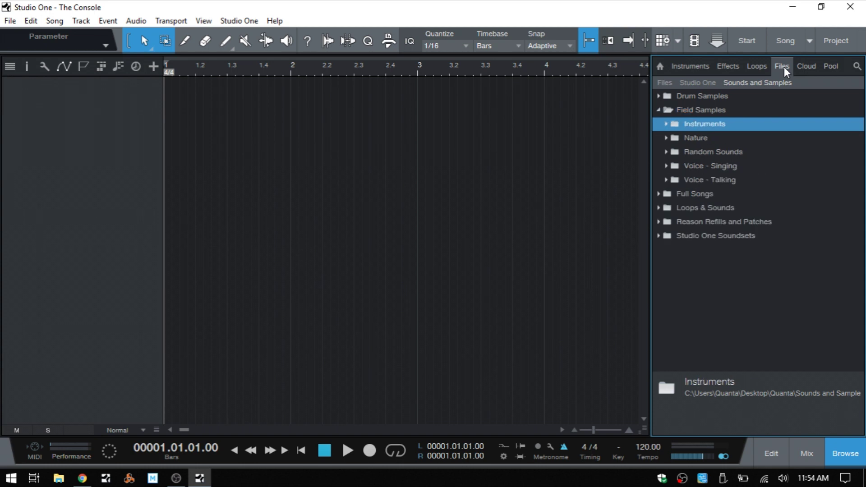
pyautogui.press('Right')
# Preview the small-bell and taira-komori guitar samples.
pyautogui.press('Down')
pyautogui.press('Down')
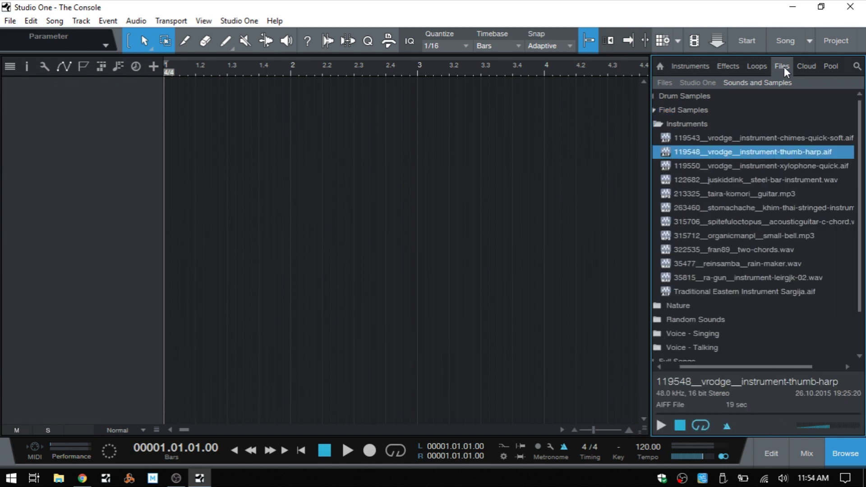
pyautogui.press('Down')
pyautogui.press('Down')
pyautogui.press('Down')
pyautogui.press('Down')
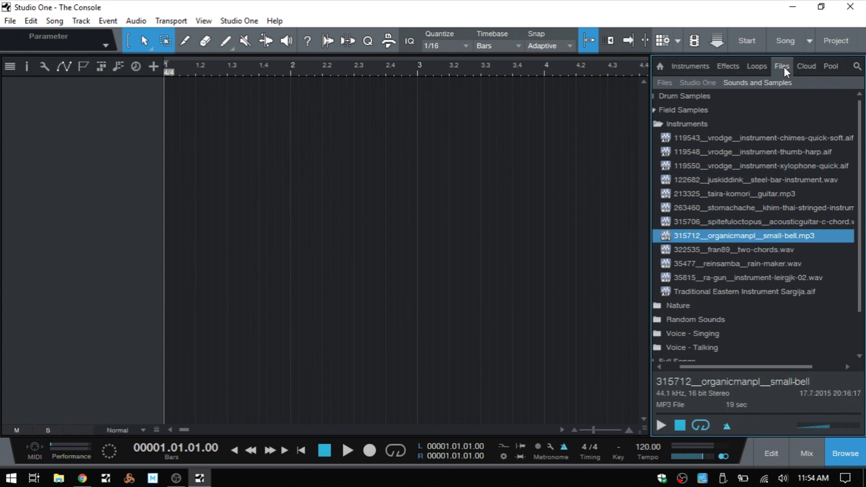
pyautogui.press('Down')
pyautogui.press('Down')
pyautogui.press('Down')
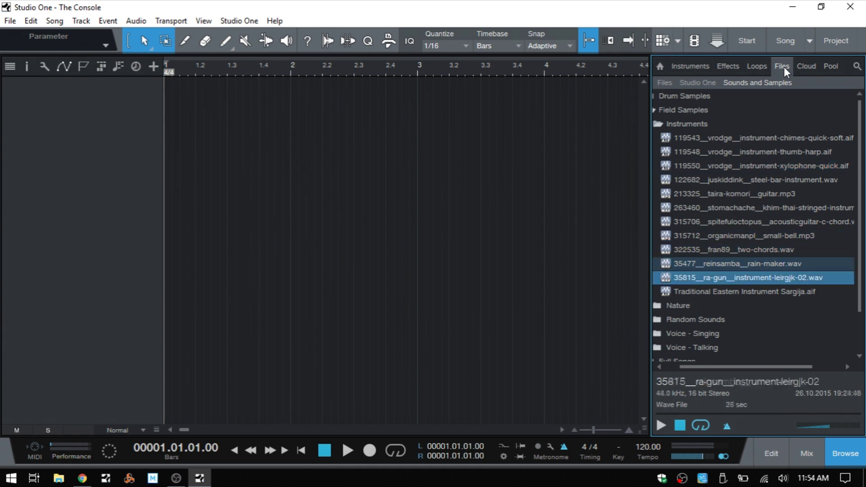
pyautogui.press('Up')
pyautogui.press('Up')
pyautogui.press('Up')
pyautogui.press('Up')
pyautogui.press('Up')
pyautogui.press('Up')
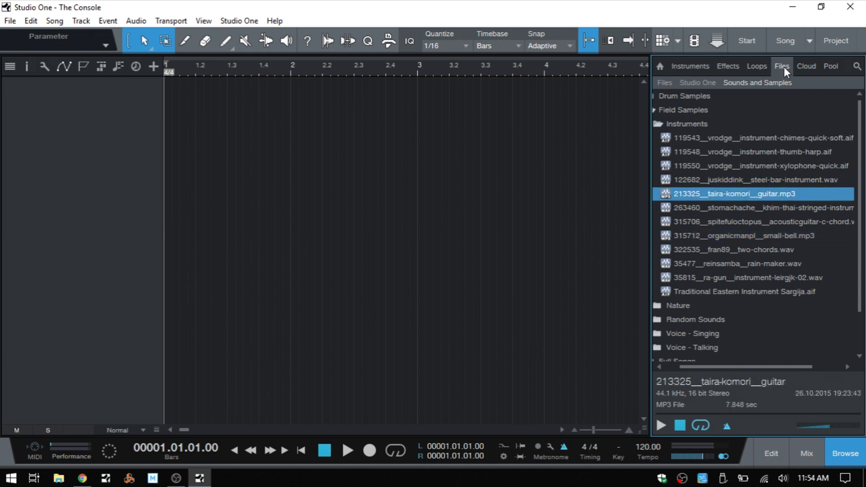
pyautogui.press('Up')
pyautogui.press('Up')
pyautogui.press('Up')
pyautogui.press('Up')
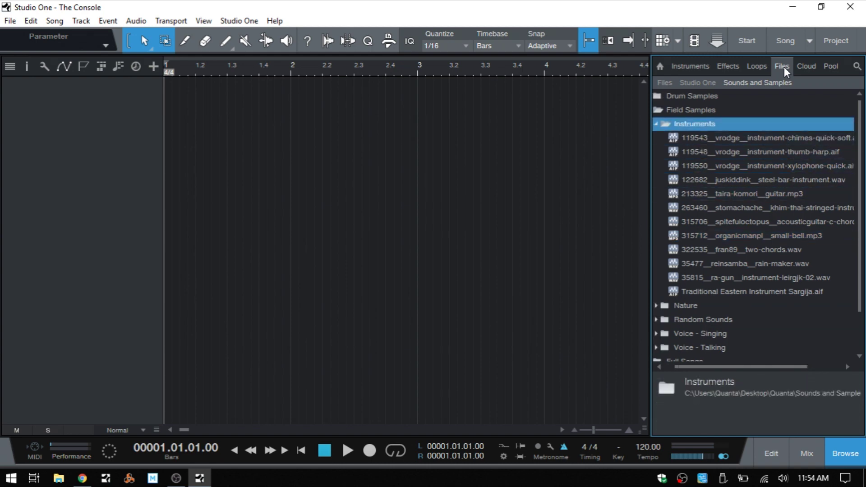
# Fold Field Samples back up and expand the Full Songs folder.
pyautogui.press('Left')
pyautogui.press('Left')
pyautogui.press('Left')
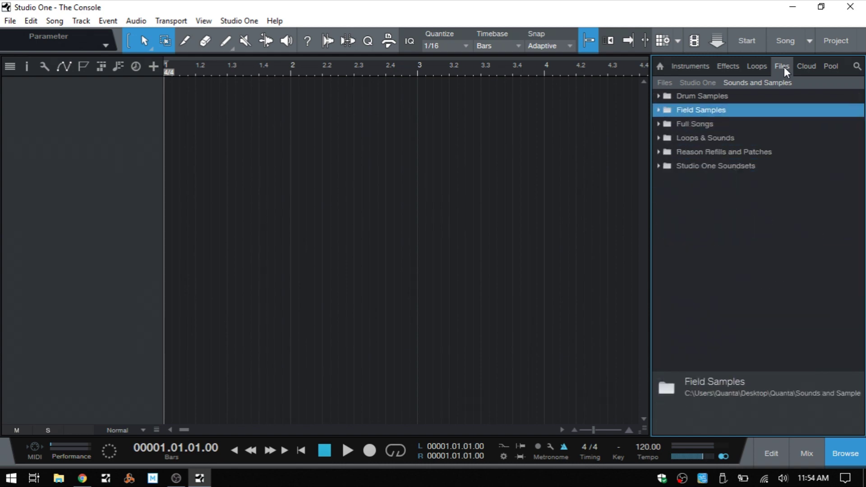
pyautogui.press('Down')
pyautogui.press('Right')
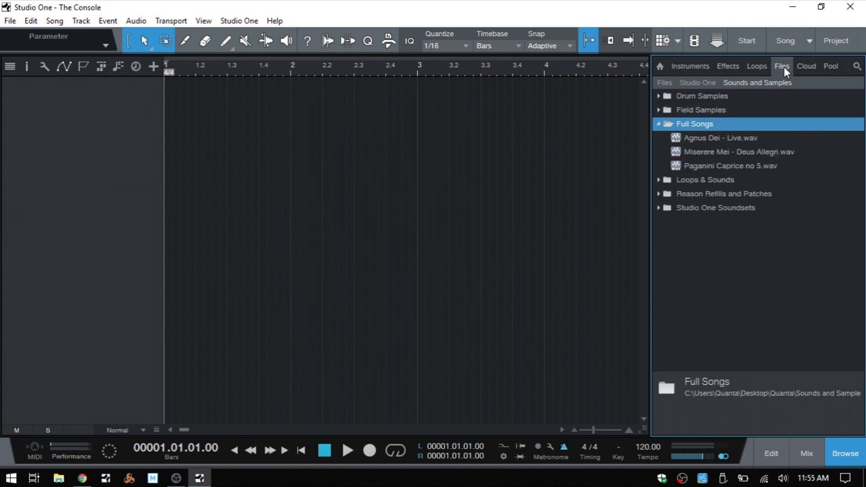
# Reopen Field Samples > Instruments and preview the first vrodge chimes sample.
pyautogui.press('Up')
pyautogui.press('Right')
pyautogui.press('Down')
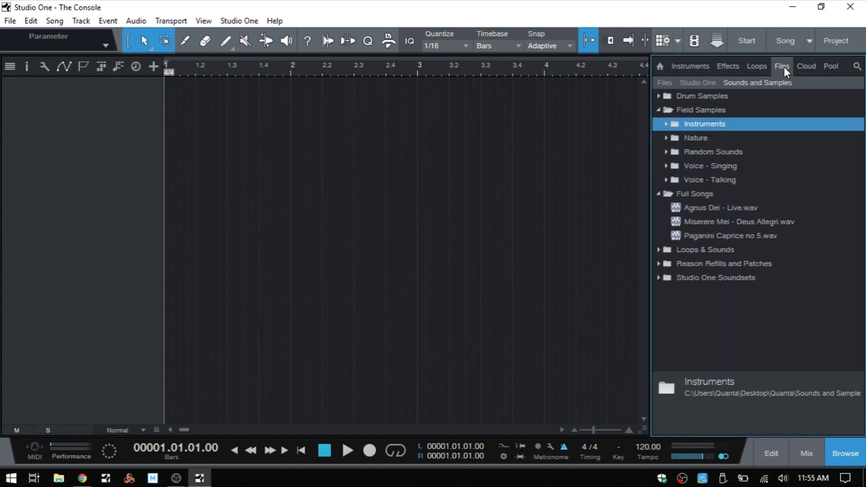
pyautogui.press('Right')
pyautogui.press('Down')
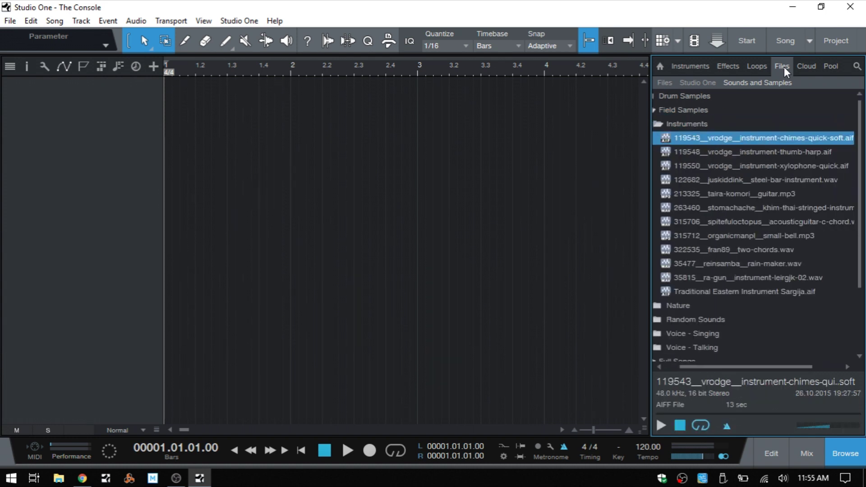